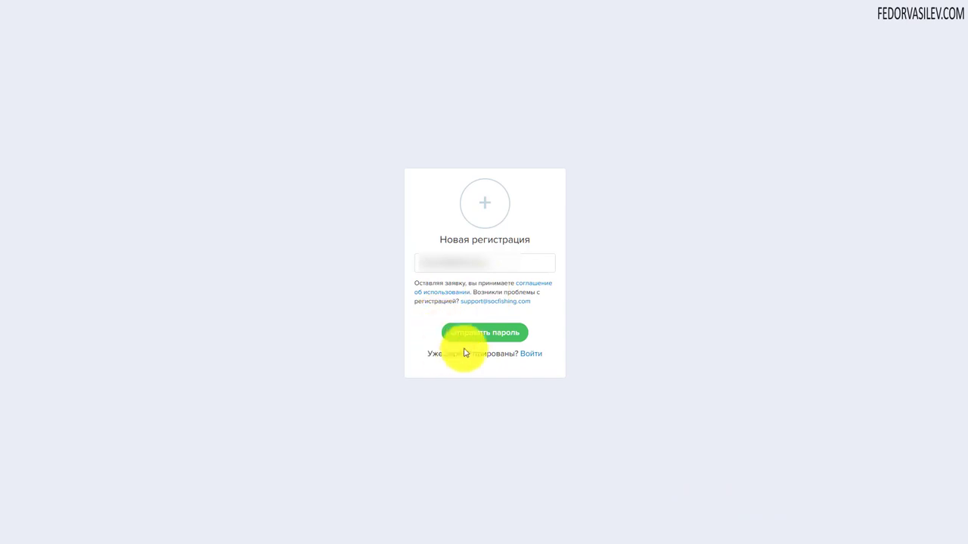
Step: Submit the new registration, save the password for the personal account, and decline the login_pass_socfishing_com.txt download
left_click(468, 335)
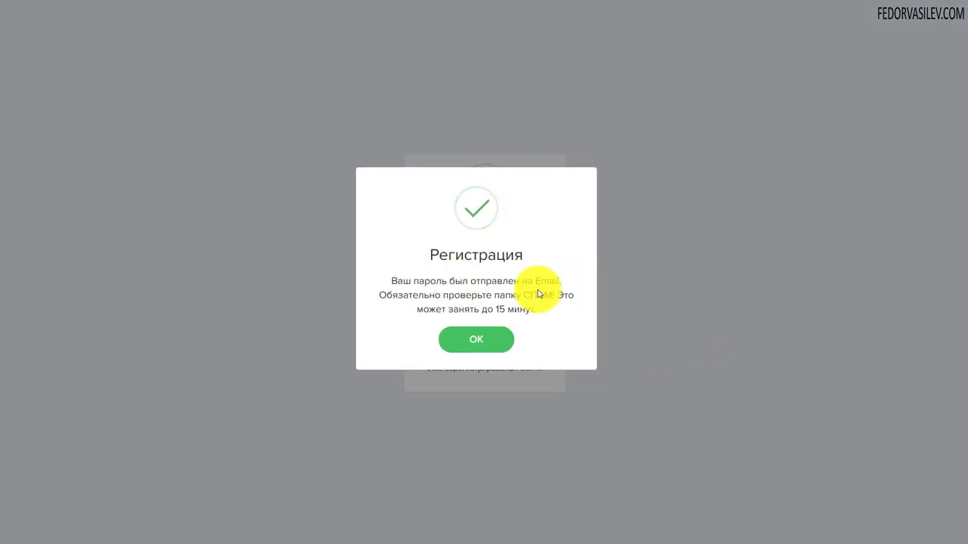
left_click(482, 340)
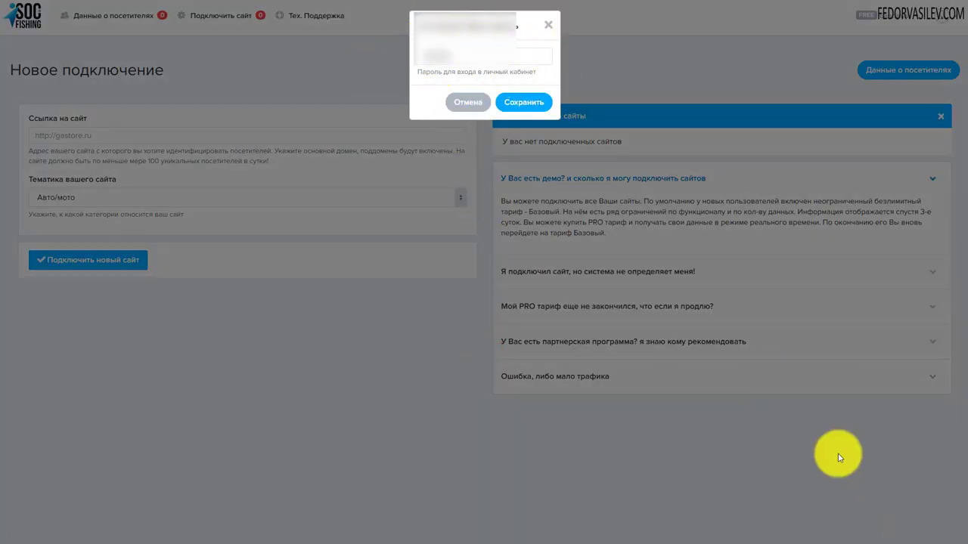
left_click(521, 102)
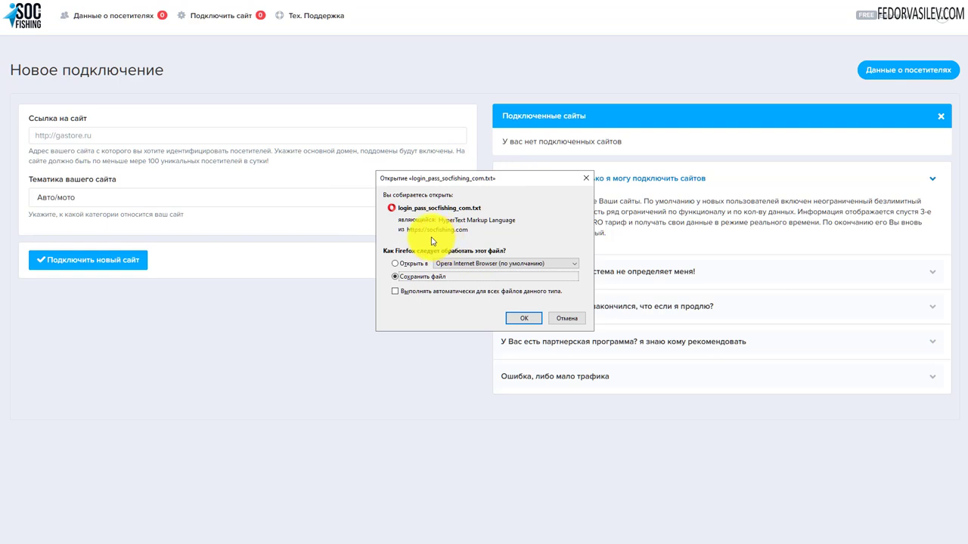
left_click(567, 318)
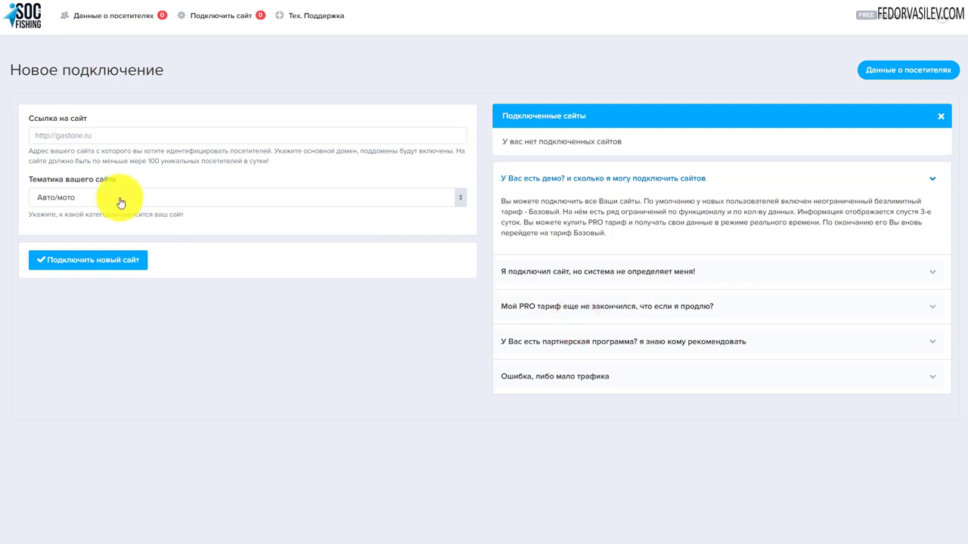
left_click(59, 134)
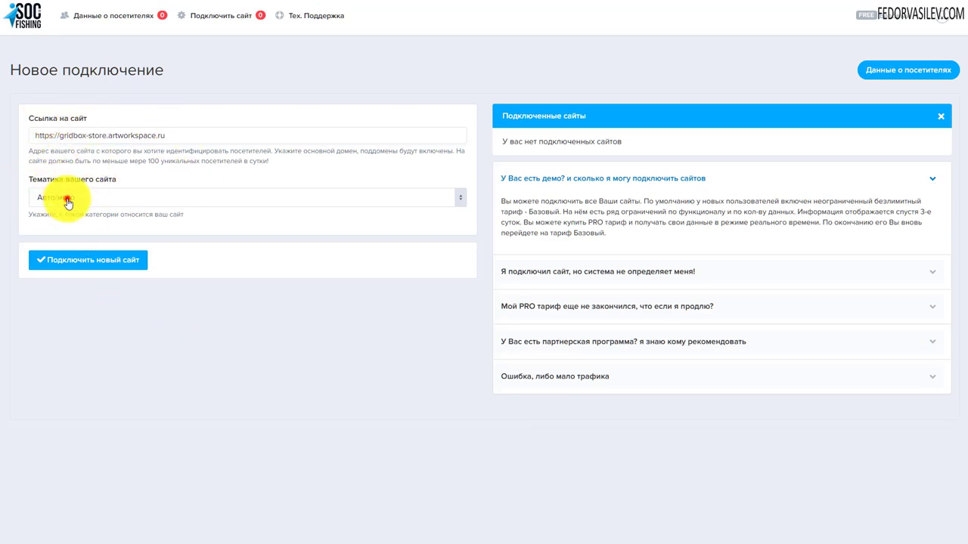
left_click(65, 198)
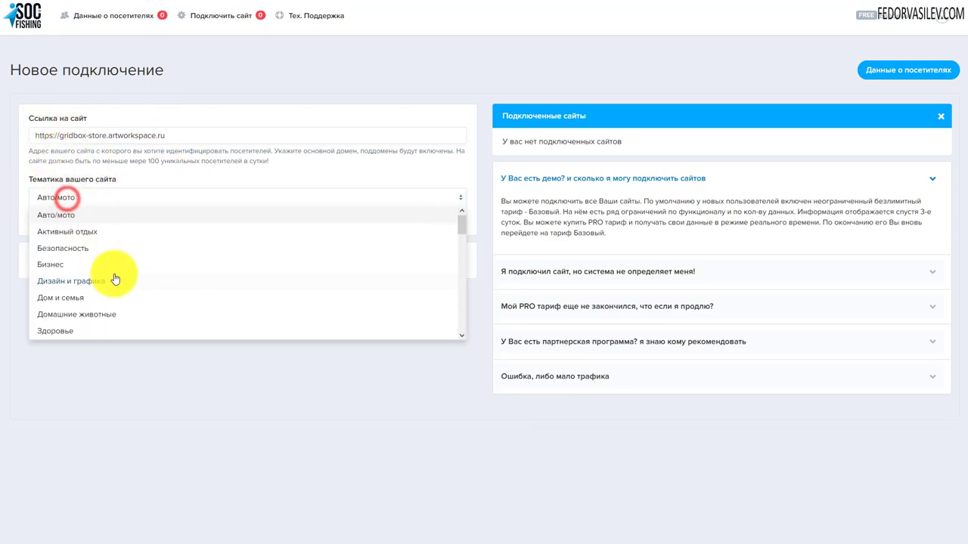
left_click(43, 297)
left_click(67, 261)
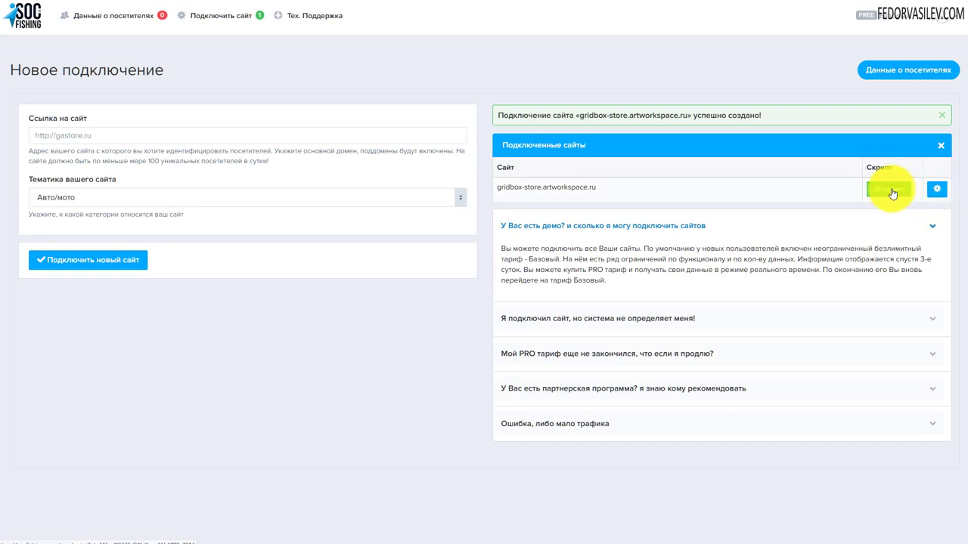
Step: Open the connection settings for gridbox-store.artworkspace.ru and check the email field for sending visitor data
left_click(938, 191)
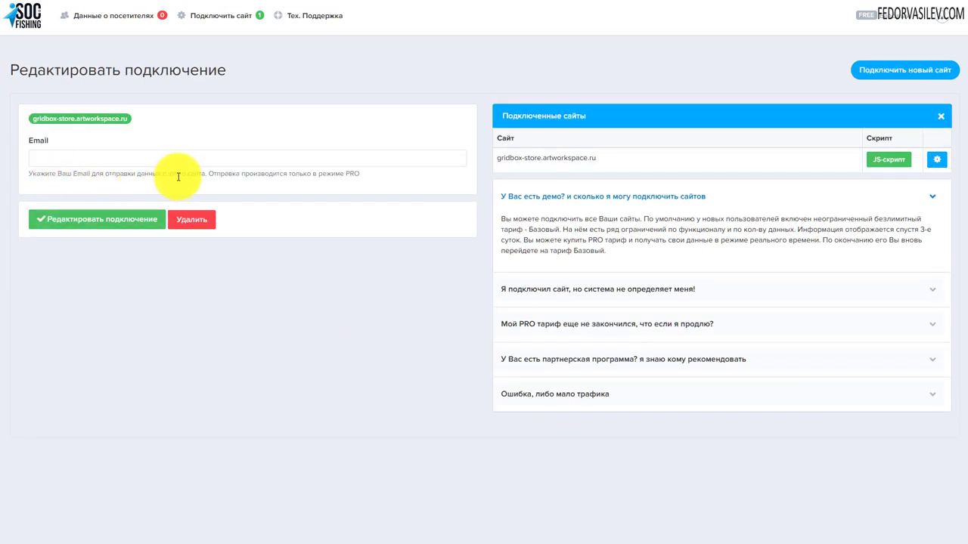
left_click(78, 158)
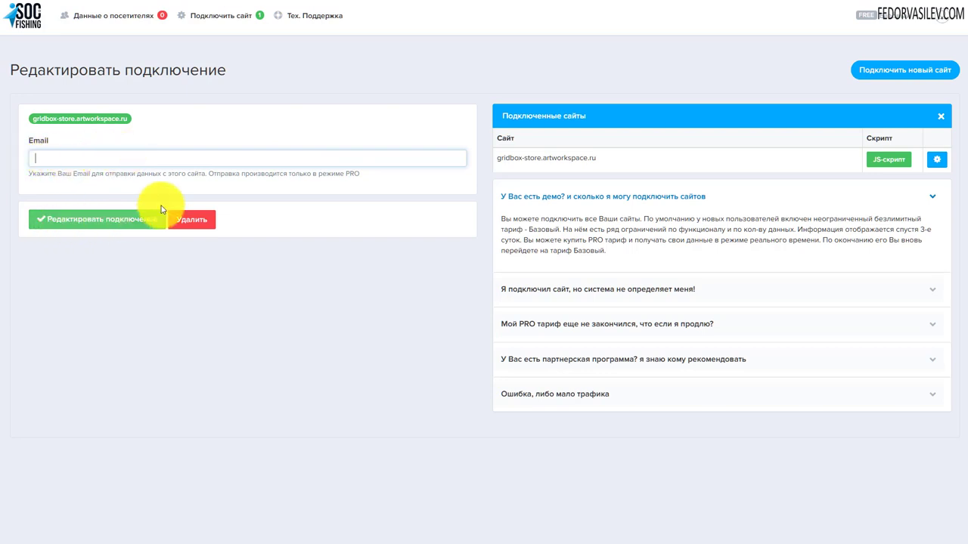
Step: Review the tariff plans and the PRO subscription periods, and close the activation dialog without paying
left_click(954, 18)
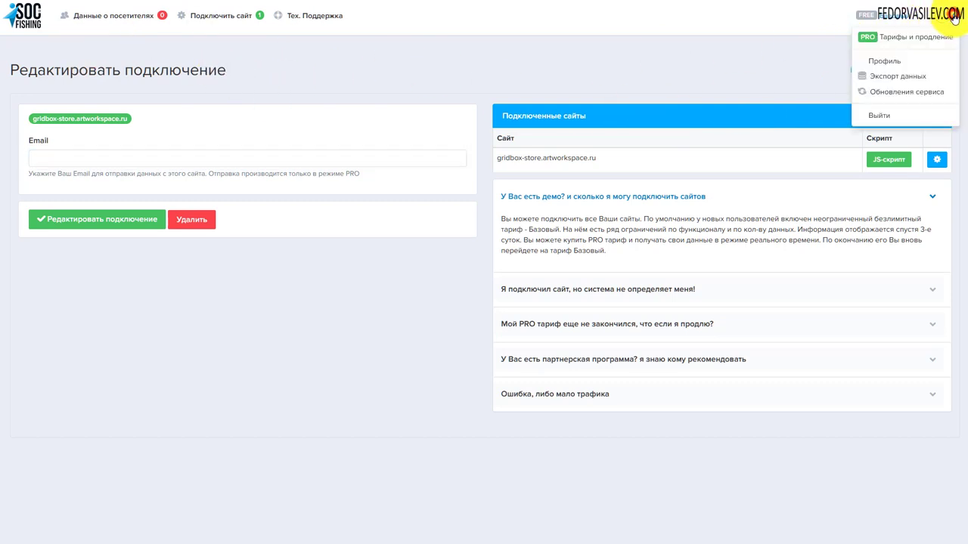
left_click(897, 39)
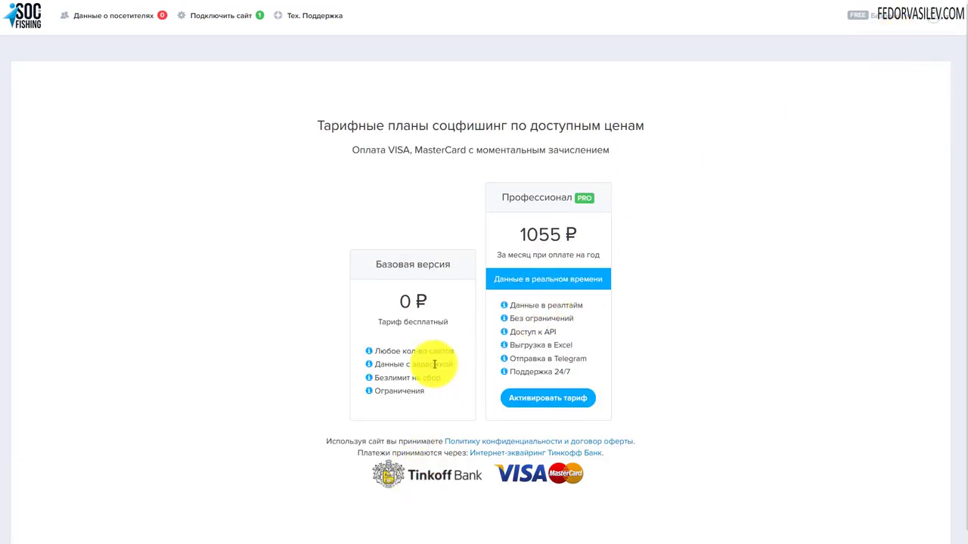
left_click(575, 399)
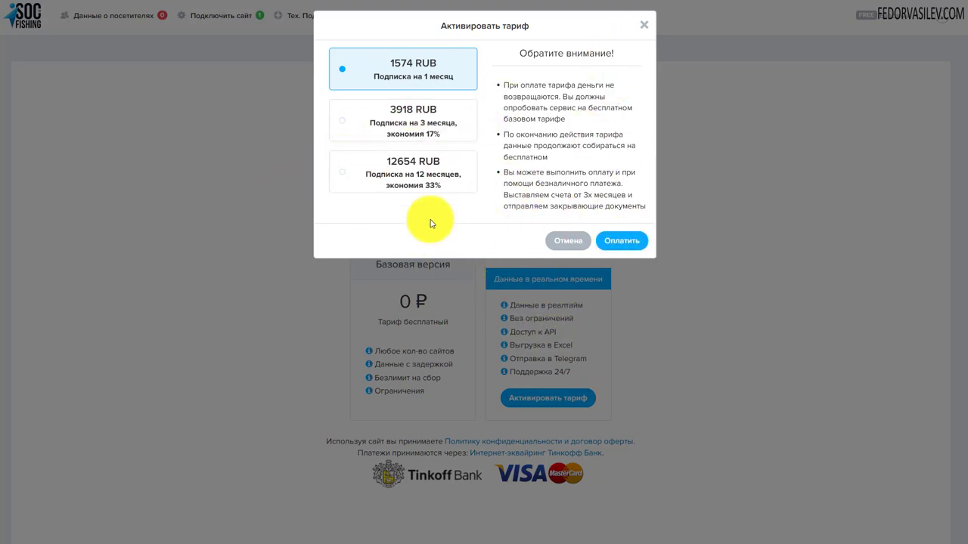
left_click(644, 28)
Step: Open the visitor data page and look at the traffic pie chart
left_click(100, 16)
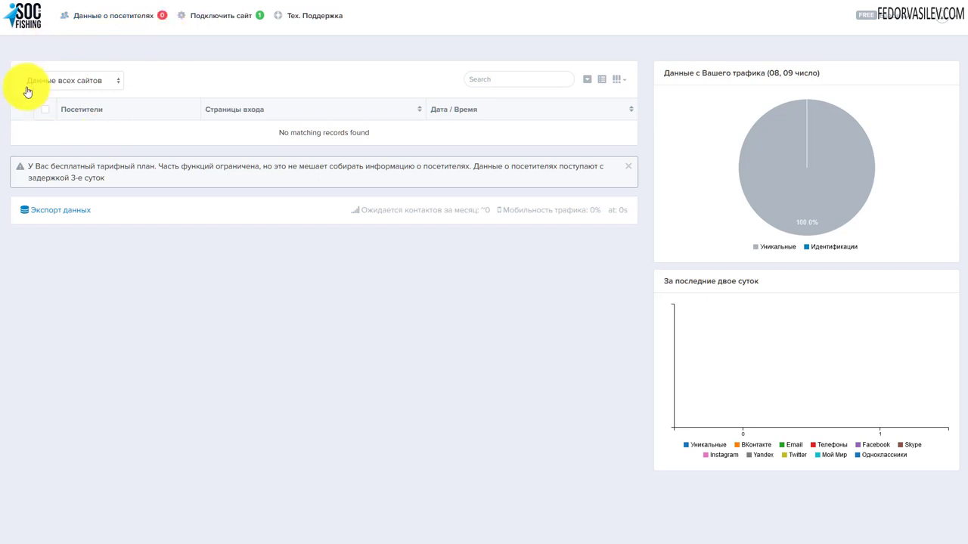
mouse_move(822, 168)
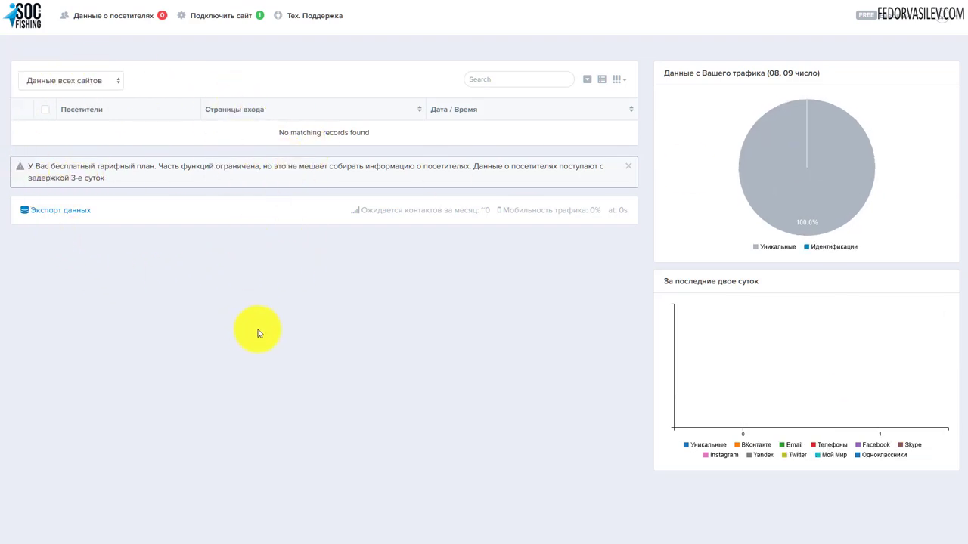
Step: Open the JS script page for gridbox-store.artworkspace.ru and copy the complete JavaScript code of the open installation method
left_click(217, 17)
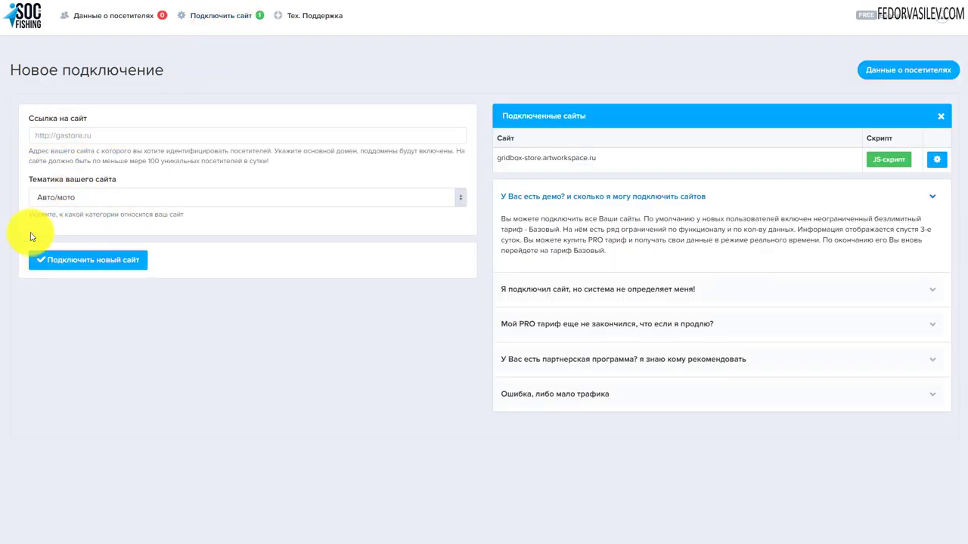
left_click(889, 162)
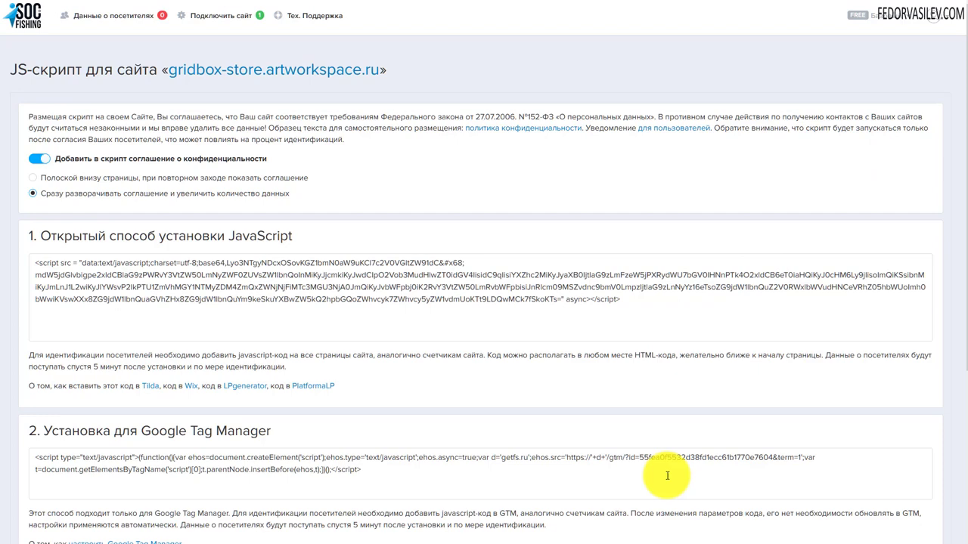
left_click(136, 296)
scroll(151, 272, "down", 1)
scroll(148, 262, "down", 2)
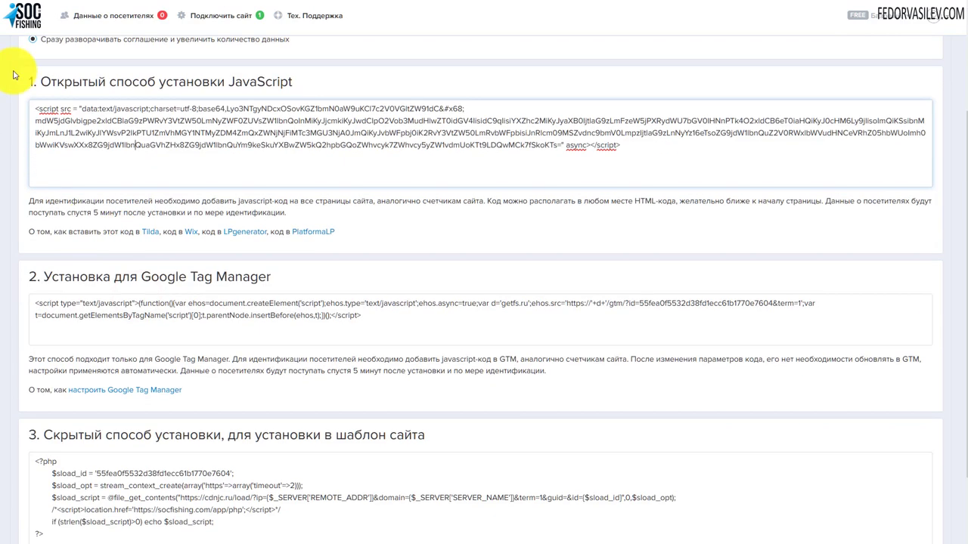
scroll(106, 363, "down", 1)
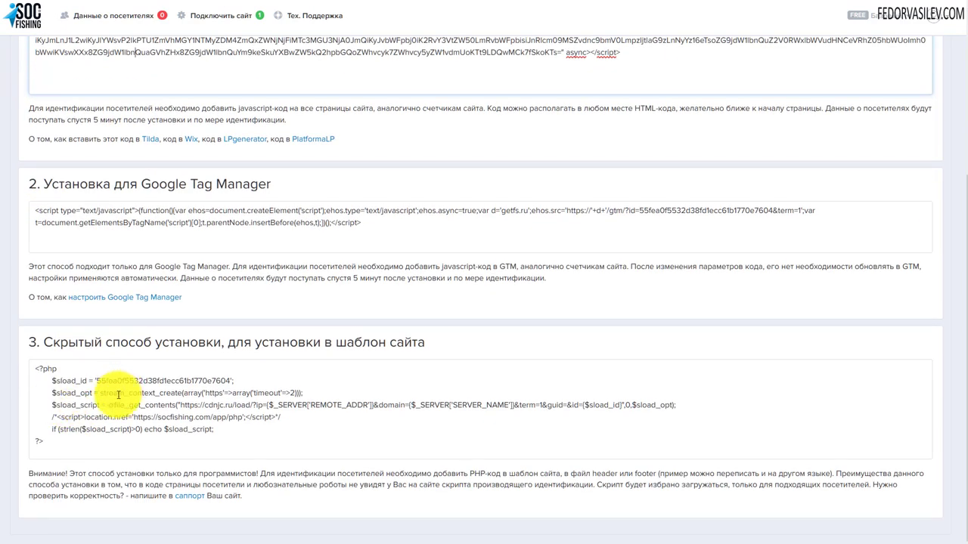
scroll(118, 390, "up", 3)
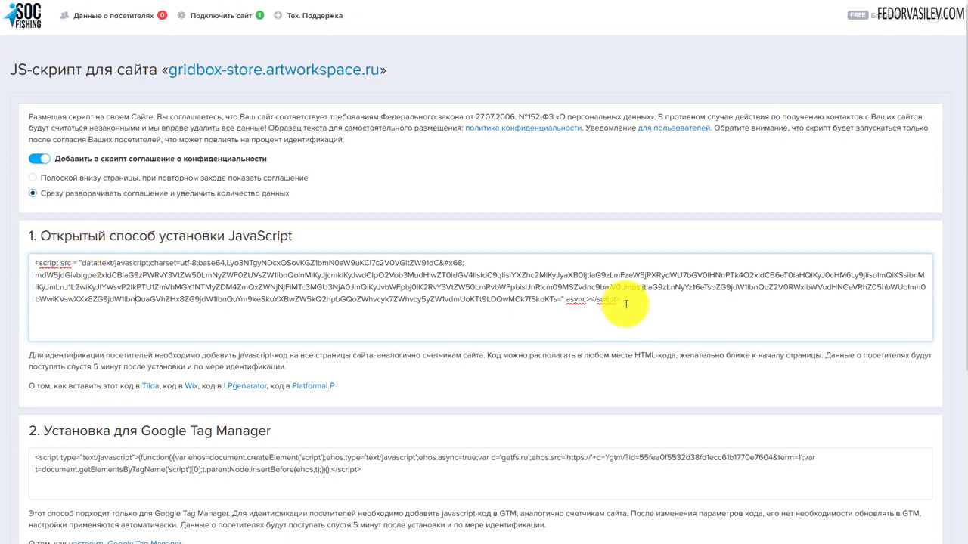
left_click_drag(635, 300, 12, 265)
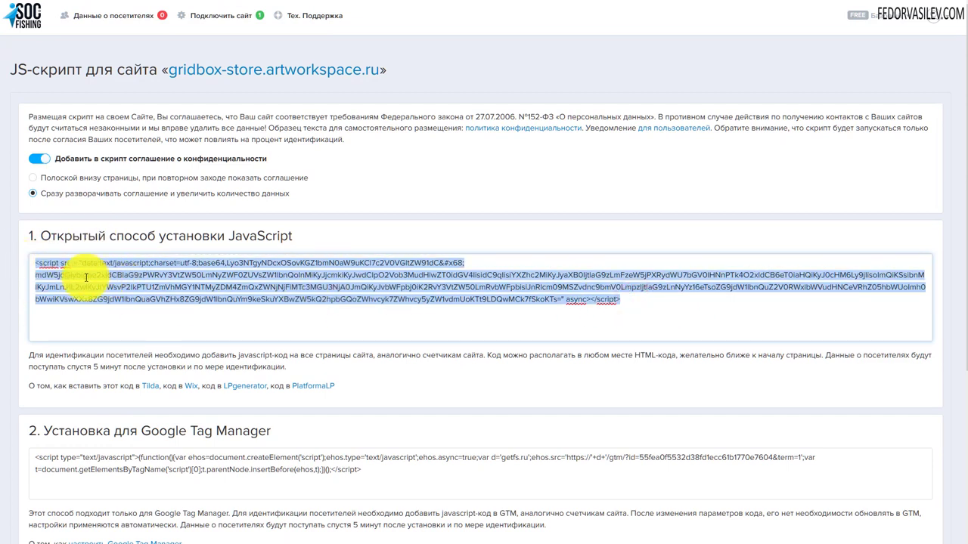
right_click(266, 261)
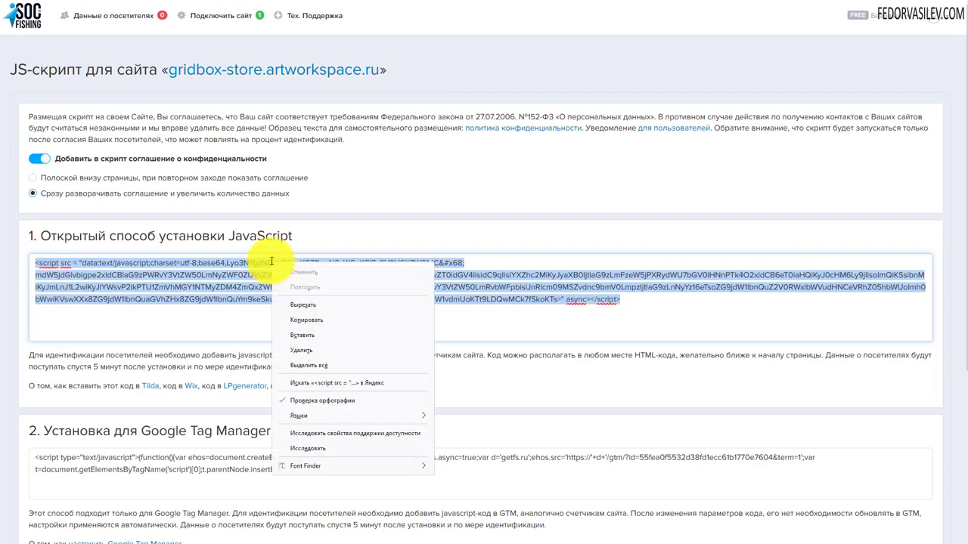
left_click(298, 320)
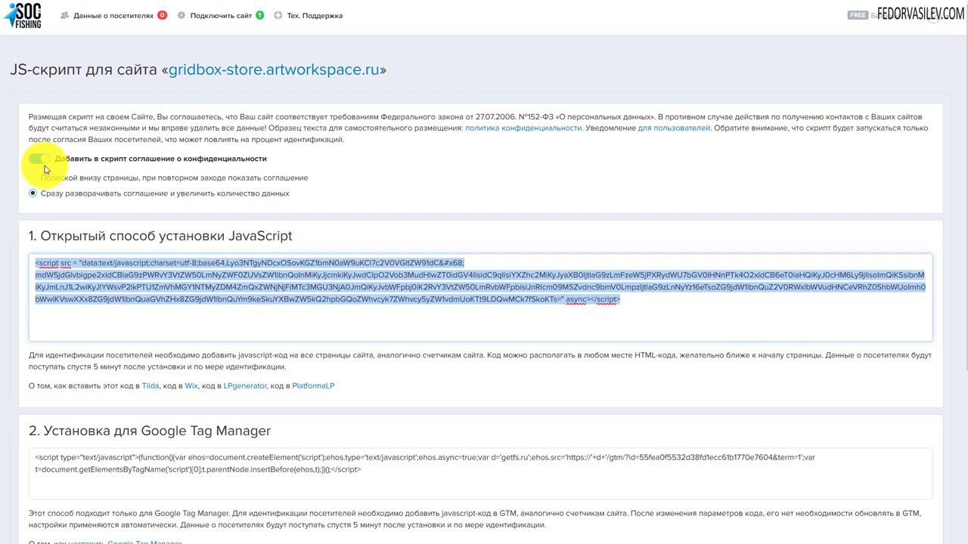
Step: Switch the script's privacy agreement off and back on, keeping the option that expands the agreement immediately
left_click(37, 163)
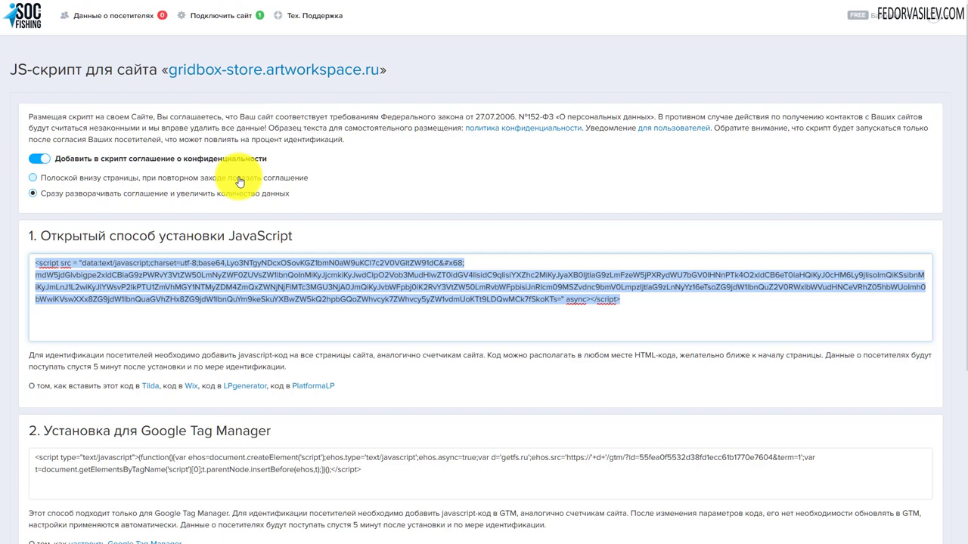
left_click(34, 161)
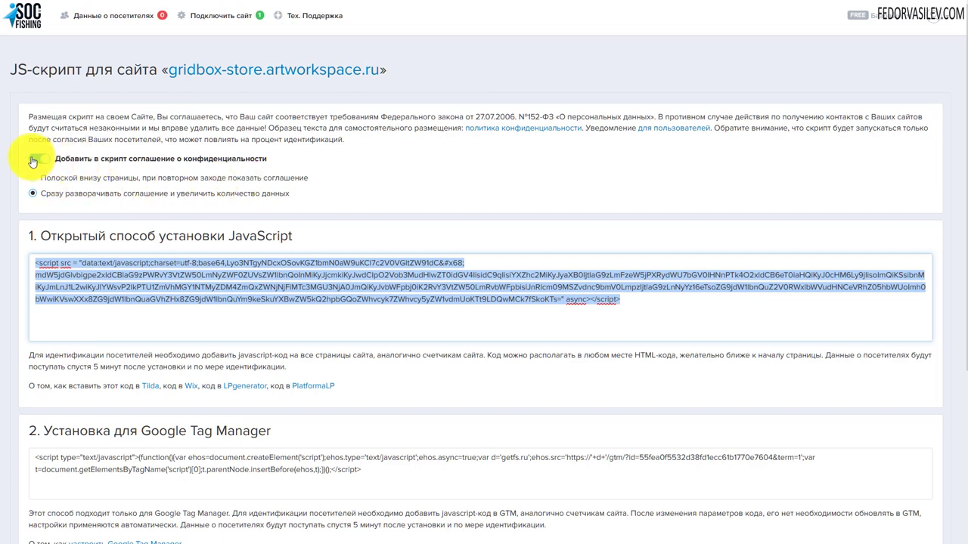
left_click(34, 160)
left_click(37, 159)
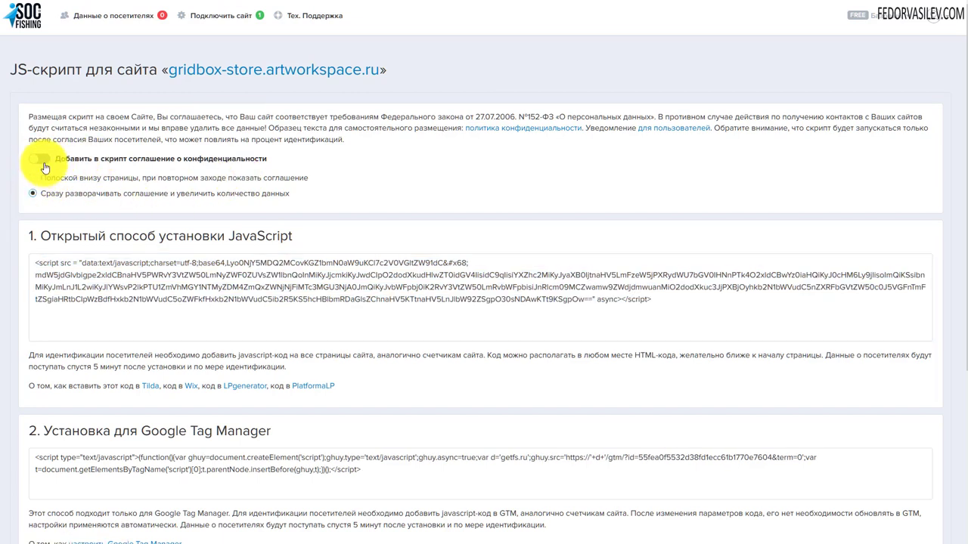
left_click(44, 164)
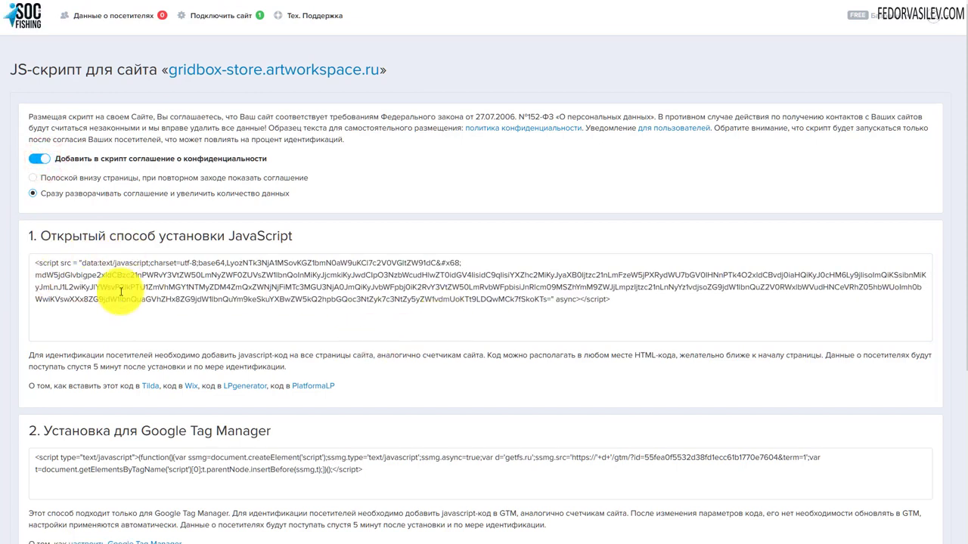
left_click(37, 198)
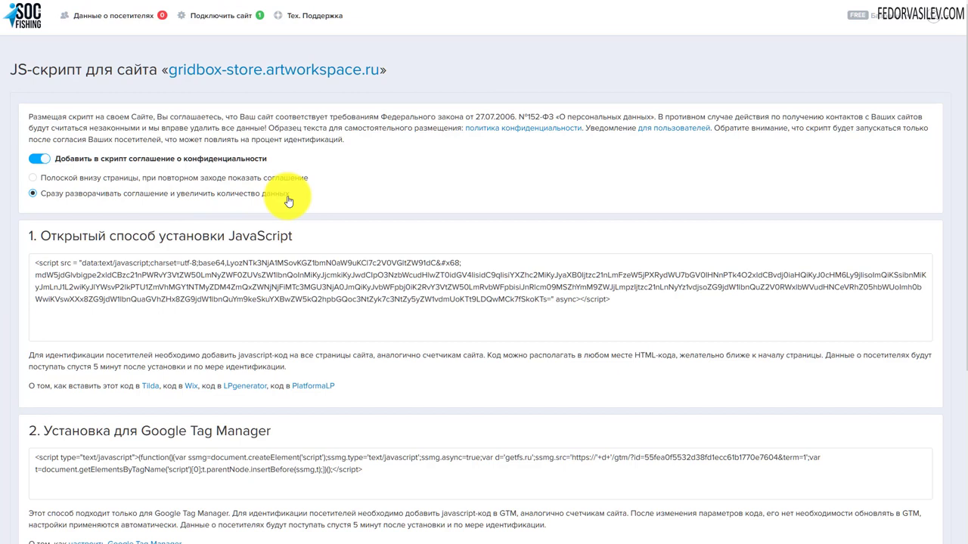
left_click(32, 195)
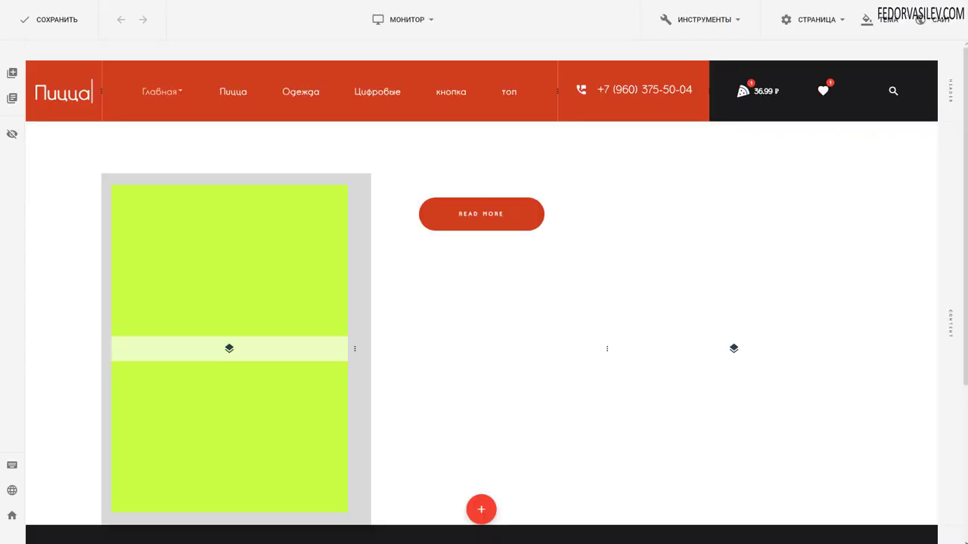
Step: Switch to the Gridbox page editor and open the scripts section of the site settings
left_click(490, 429)
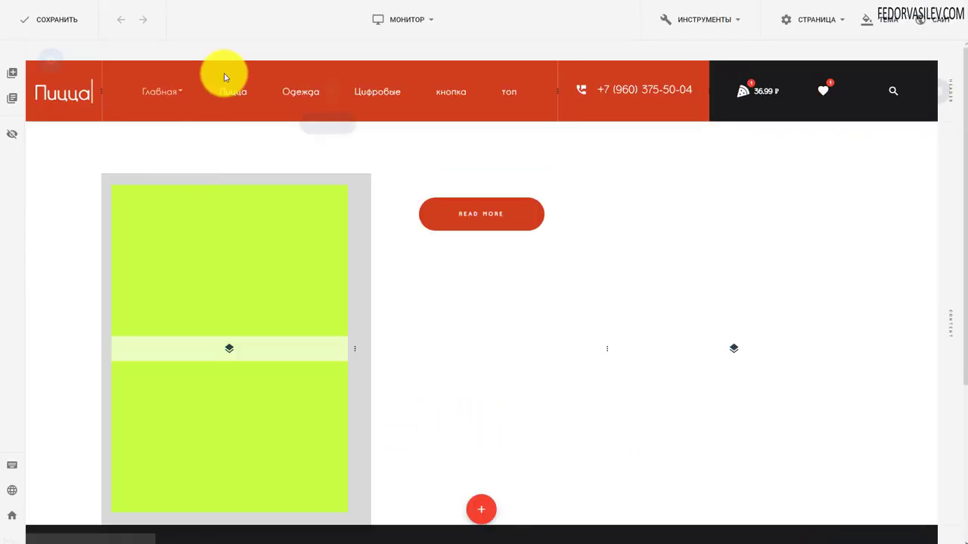
left_click(930, 27)
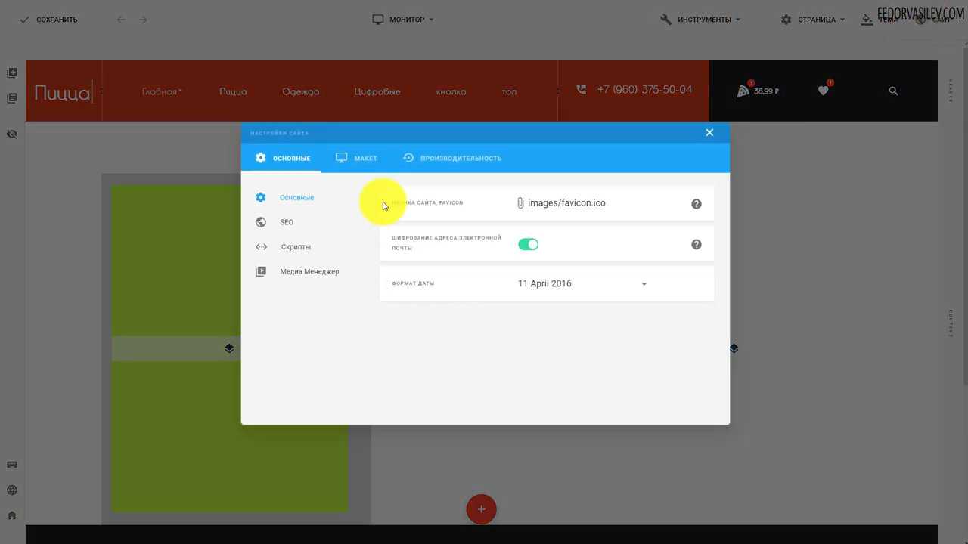
left_click(452, 161)
left_click(297, 240)
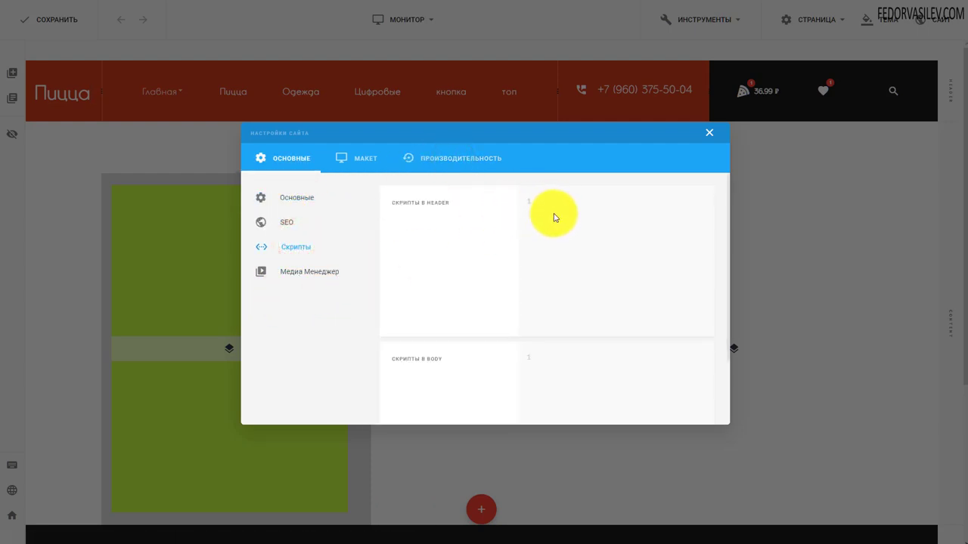
Step: Paste the copied JavaScript code into the site's header scripts and check that it is complete
double_click(421, 208)
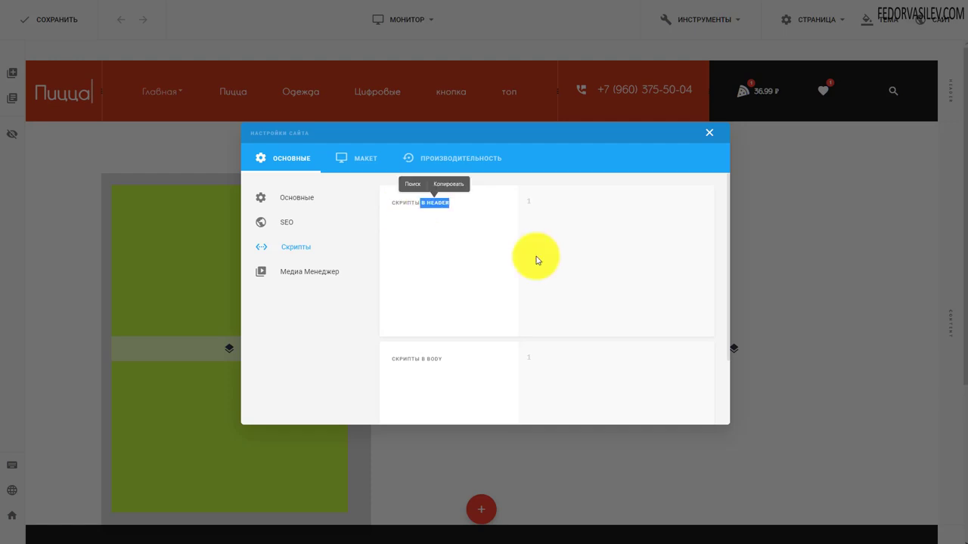
right_click(566, 223)
left_click(577, 298)
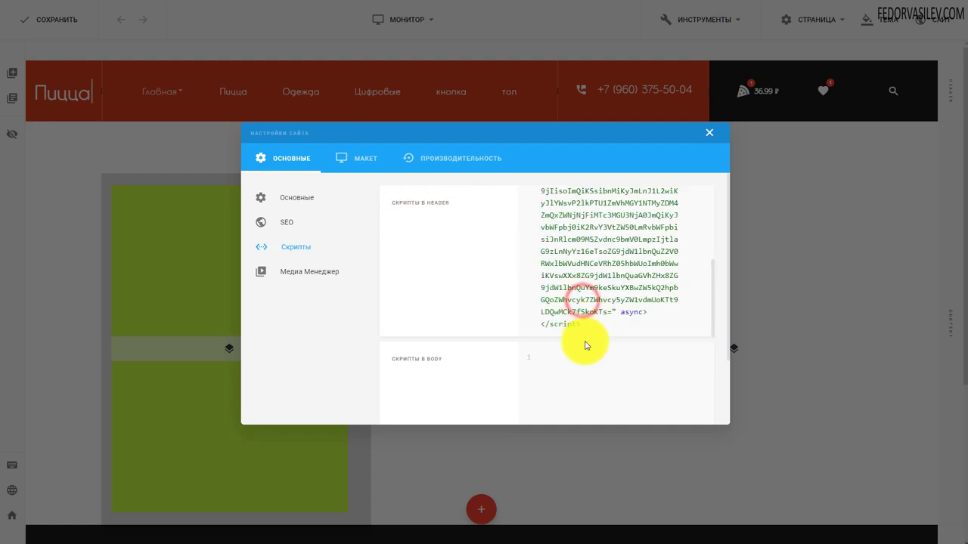
left_click_drag(584, 327, 503, 168)
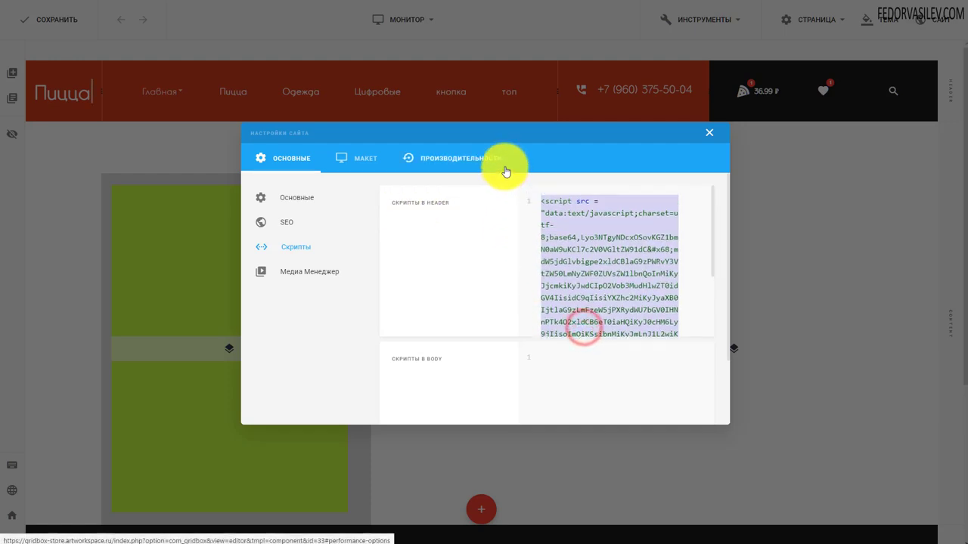
left_click(585, 249)
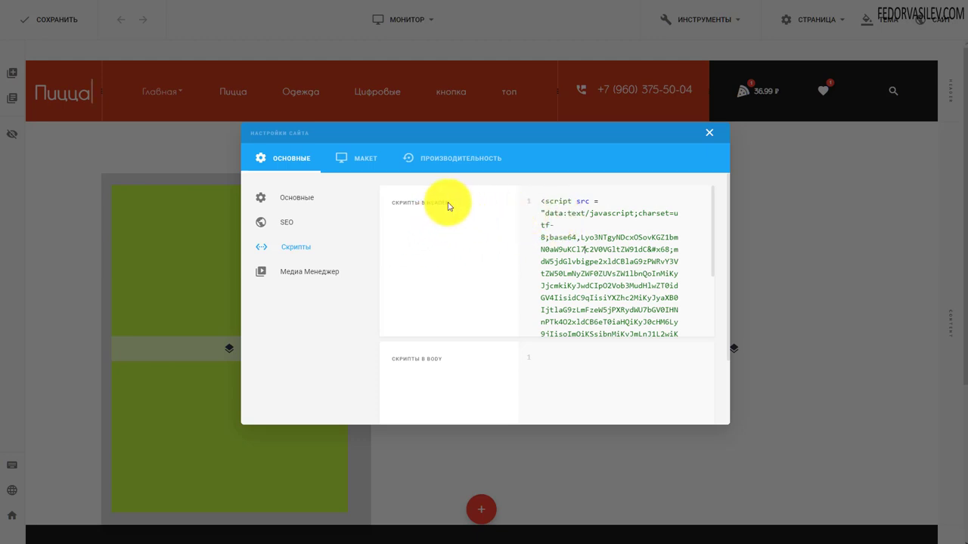
Step: Review the script pasted into the site's header, close the site settings and save the changes
double_click(442, 202)
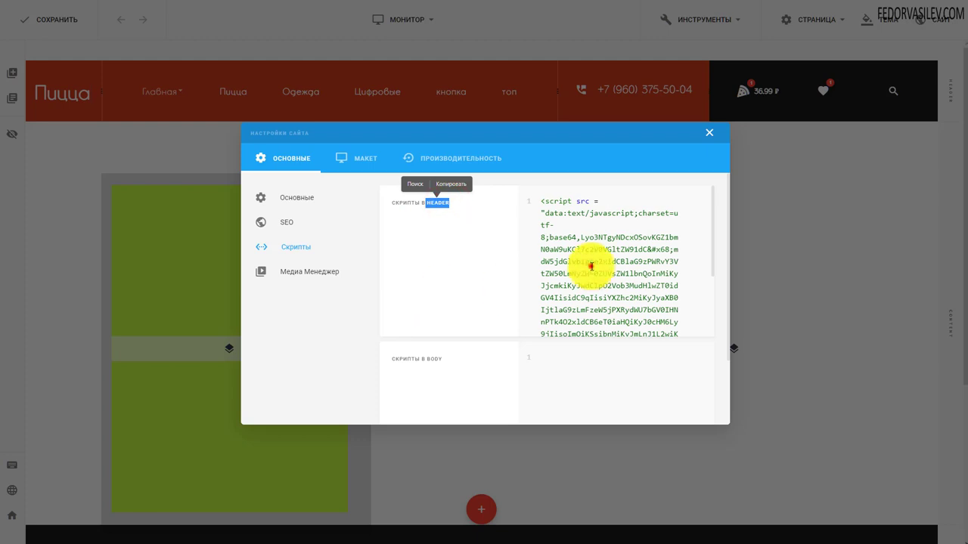
left_click(587, 263)
scroll(592, 265, "down", 3)
scroll(592, 265, "down", 2)
scroll(588, 319, "up", 5)
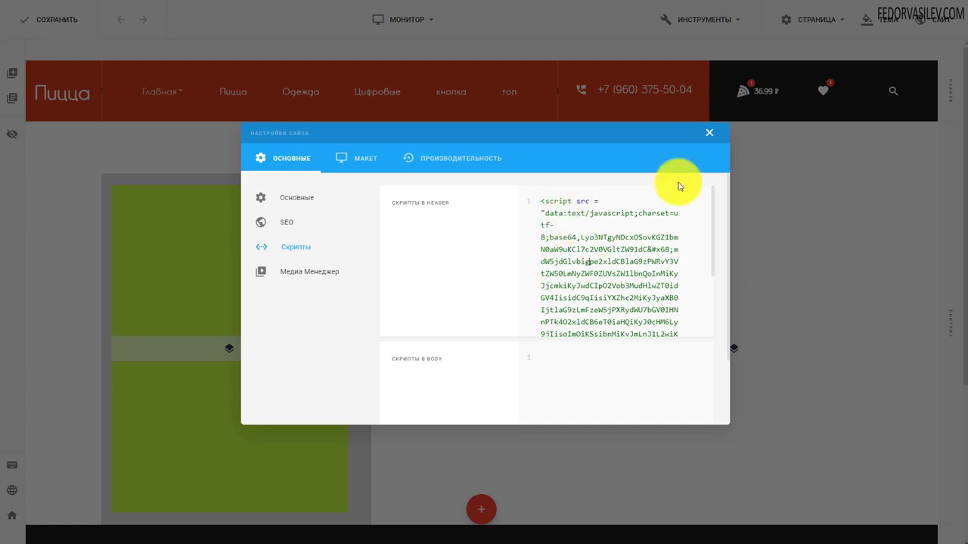
left_click(710, 136)
left_click(45, 21)
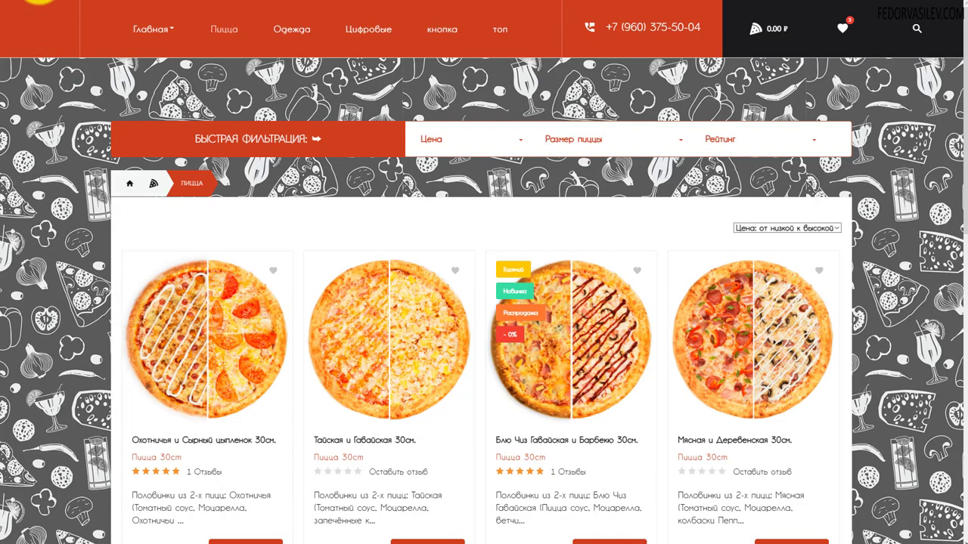
Step: Switch to the store's live pizza page, reload it, and close the privacy policy window to browse the page
left_click(39, 1)
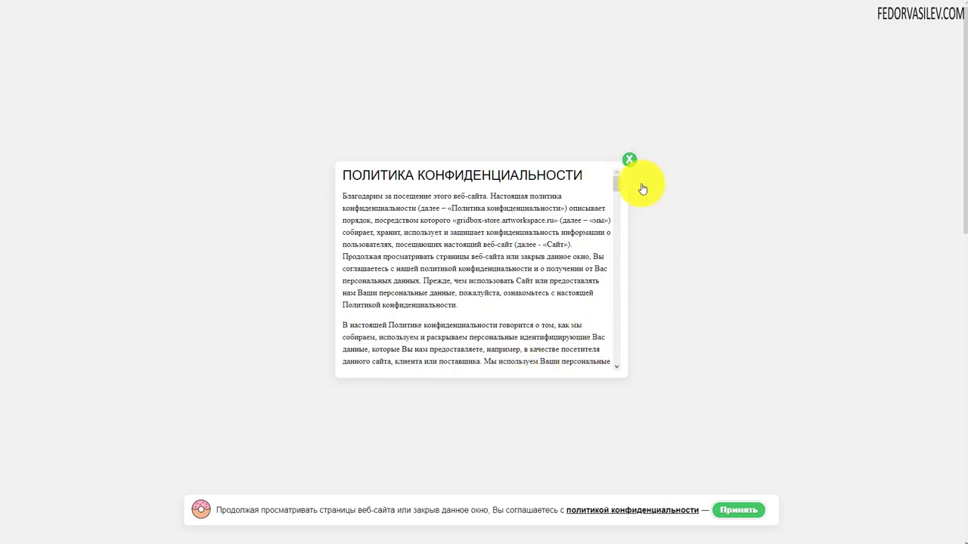
left_click(628, 159)
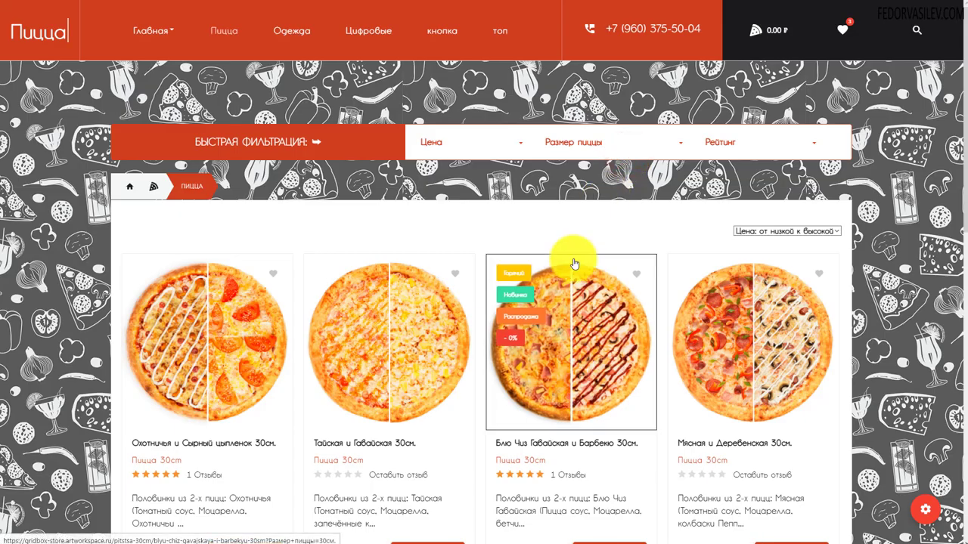
scroll(443, 294, "down", 8)
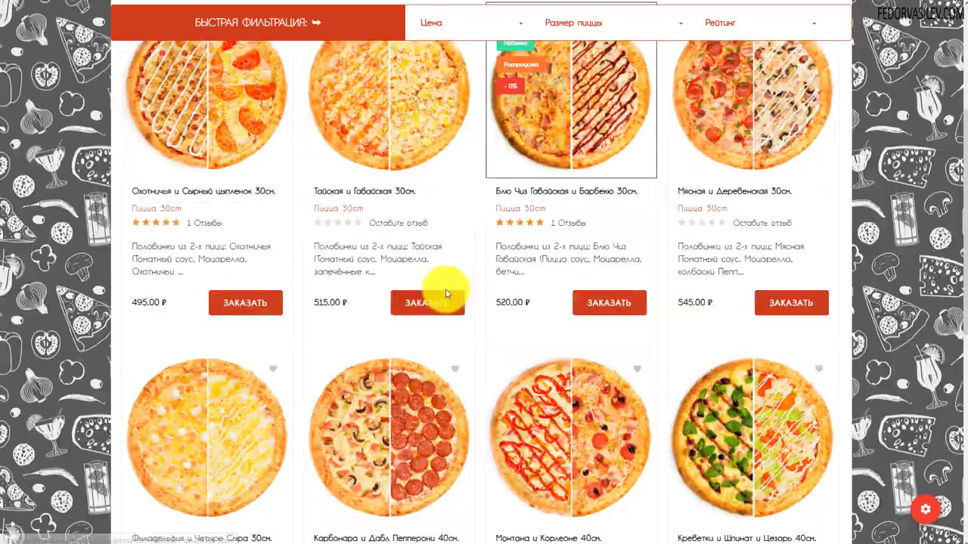
scroll(263, 256, "up", 8)
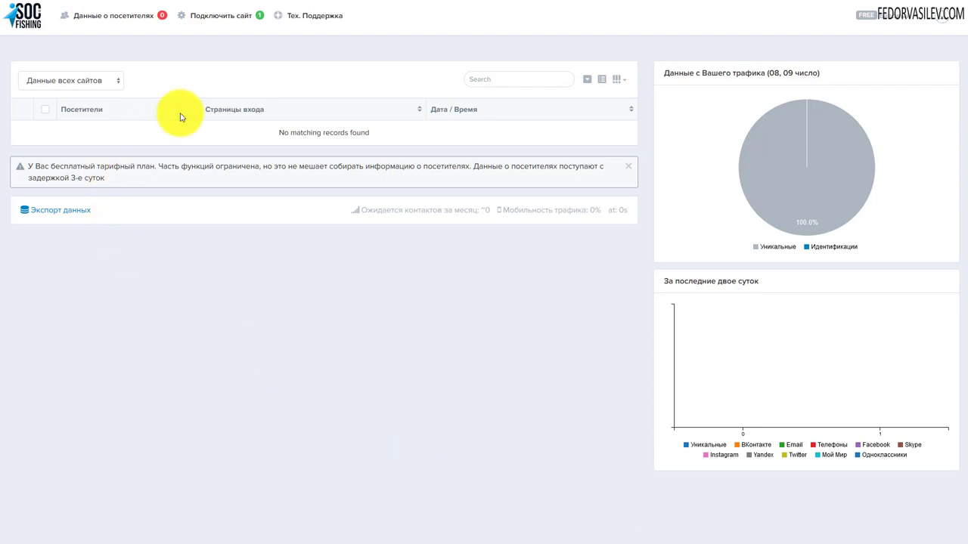
Step: Switch to SocFishing, try opening the data export on the free plan, and view the listed visitor's details in the PRO account
left_click(67, 215)
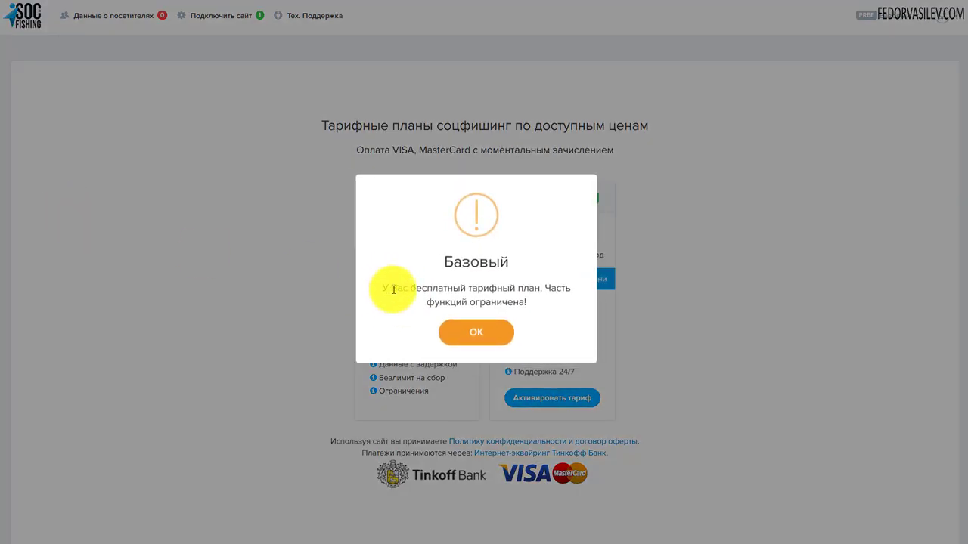
key("Return")
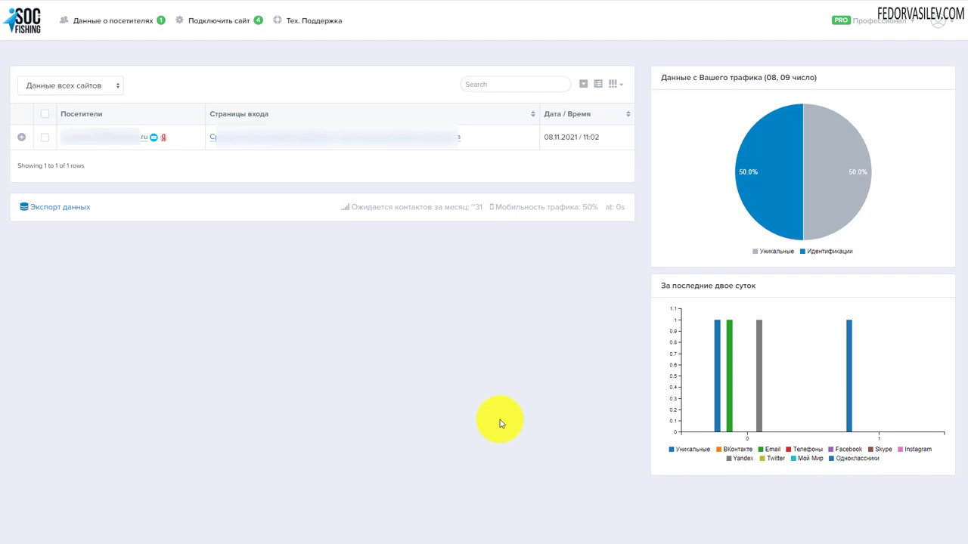
mouse_move(843, 183)
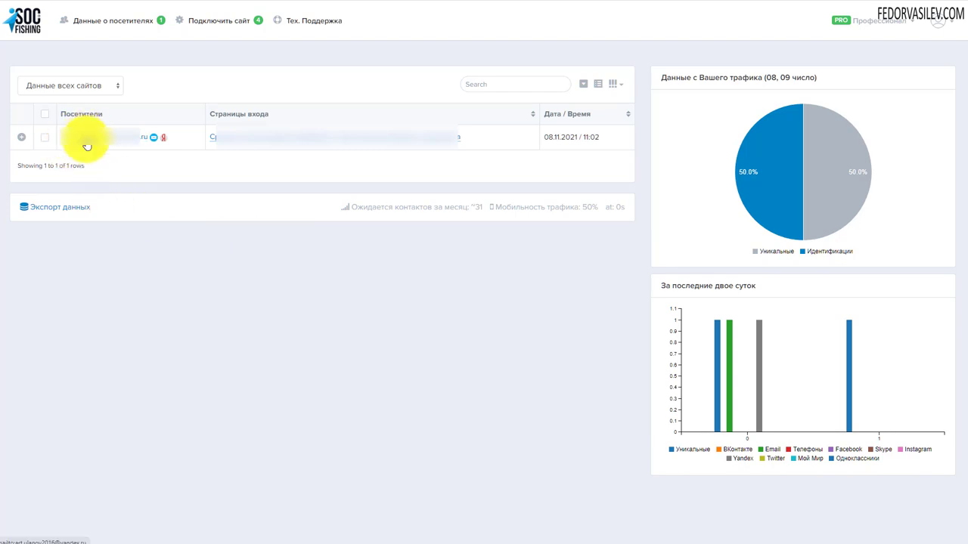
left_click(20, 139)
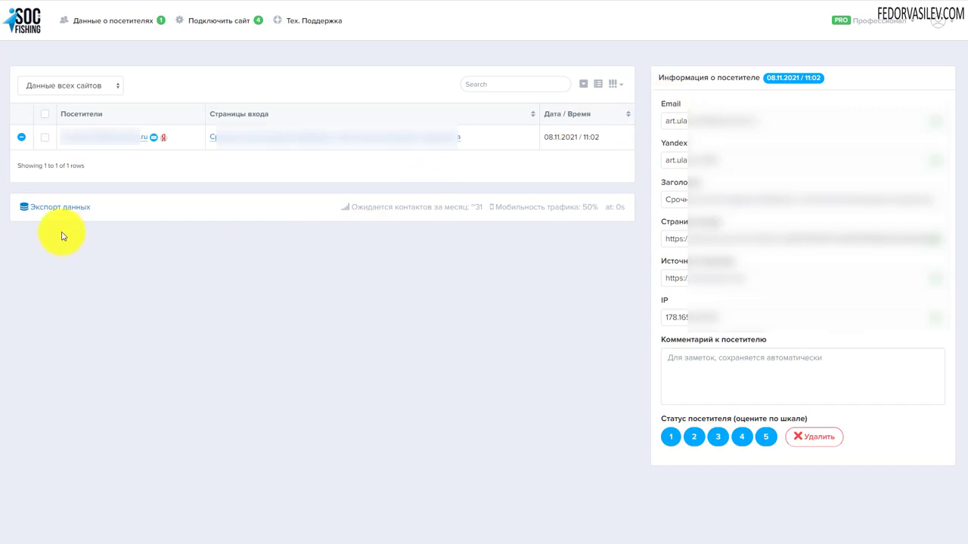
Step: Open the data export page of the PRO account and examine the instructions for Telegram notifications
left_click(60, 207)
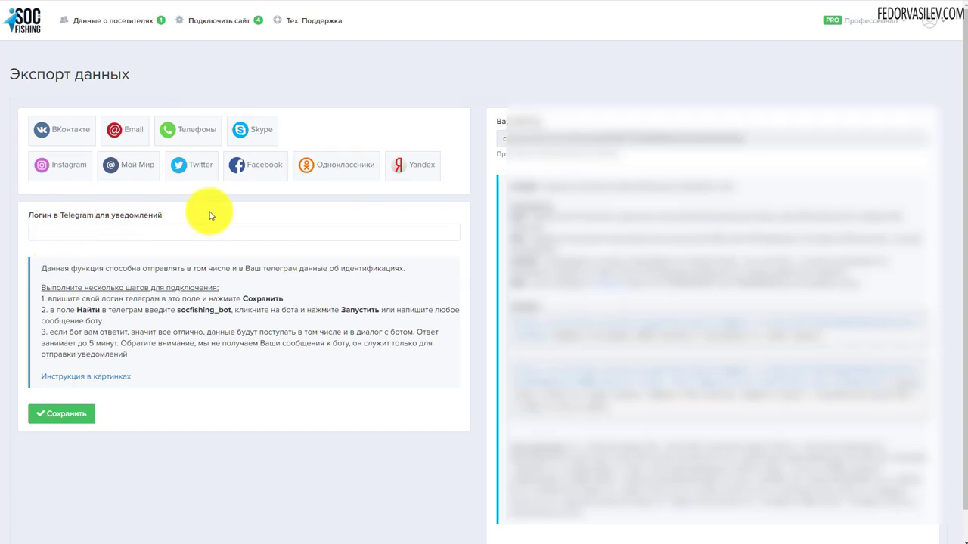
scroll(204, 208, "down", 1)
left_click(99, 203)
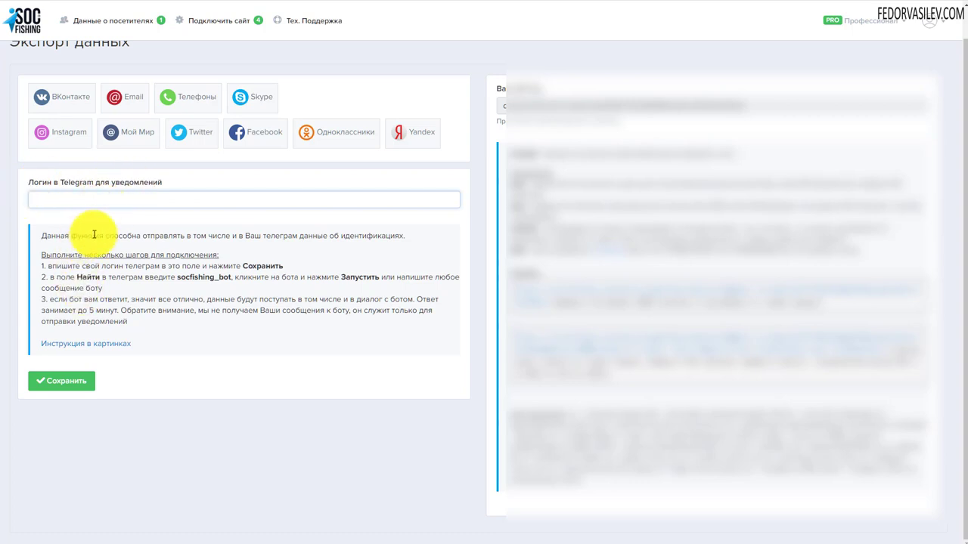
left_click_drag(141, 342, 44, 257)
left_click(324, 448)
scroll(80, 270, "up", 1)
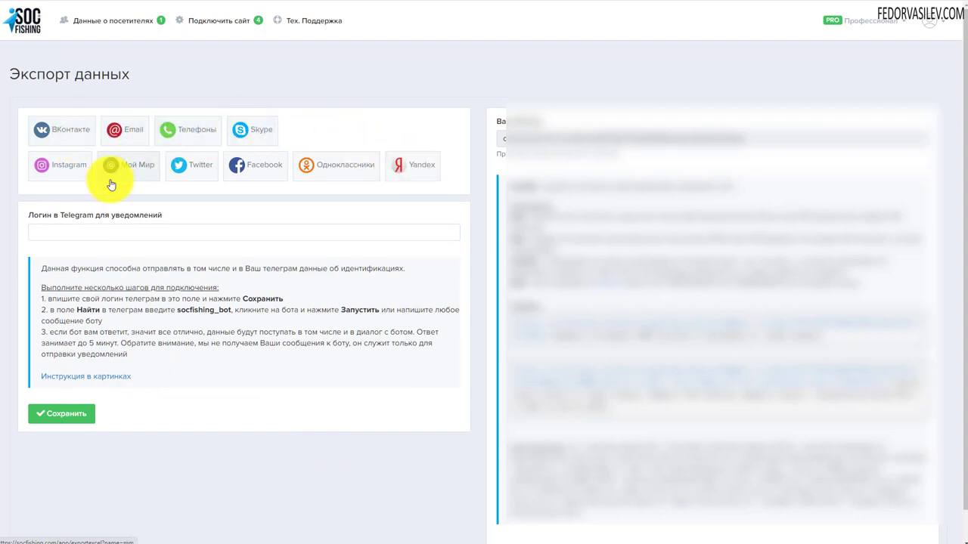
Step: Start exporting the collected phone contacts as an XLSX file and cancel the save
left_click(193, 136)
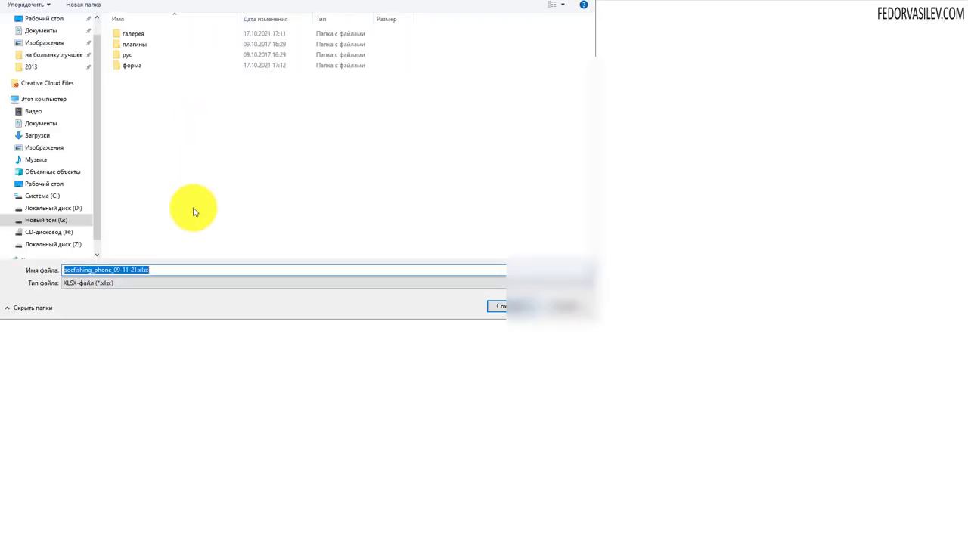
left_click(153, 272)
left_click_drag(112, 271, 46, 267)
left_click(558, 310)
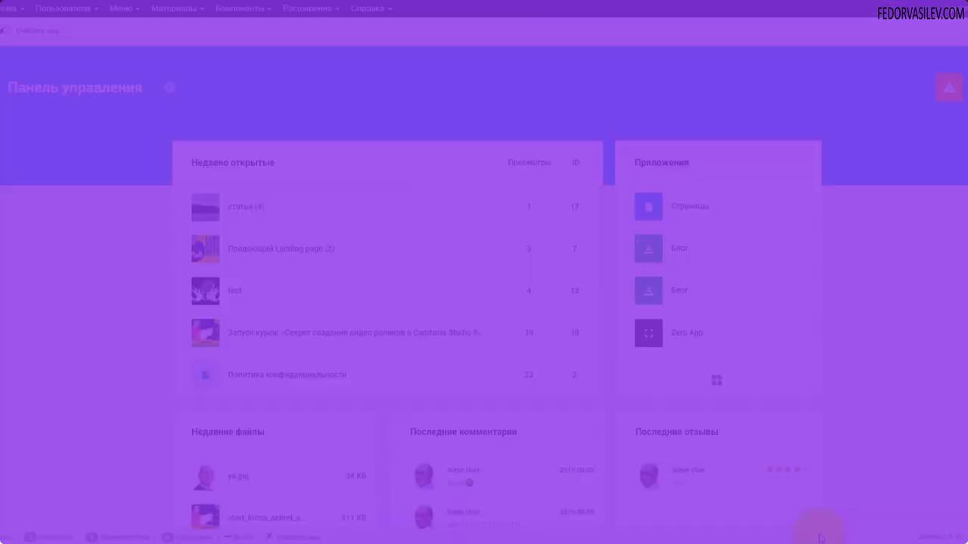
left_click(949, 87)
left_click(950, 89)
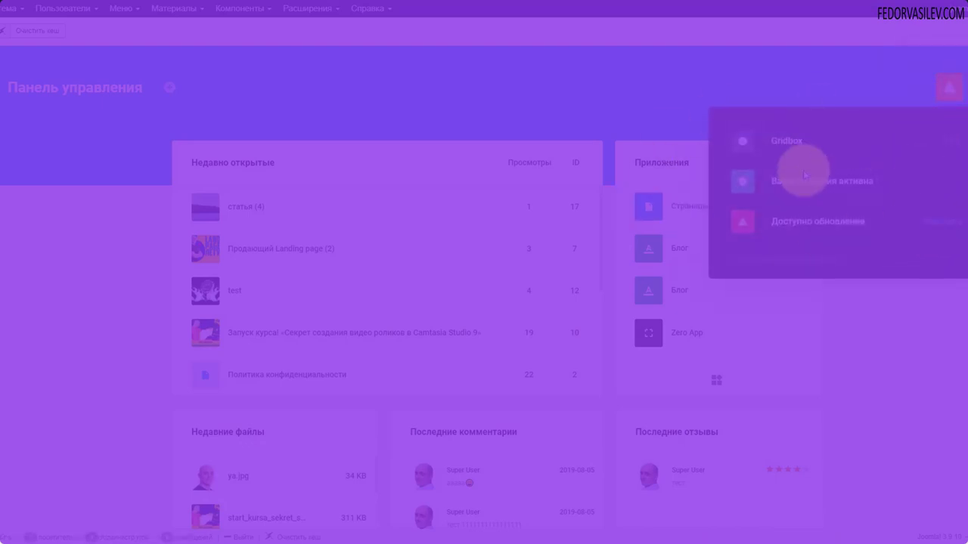
left_click(773, 91)
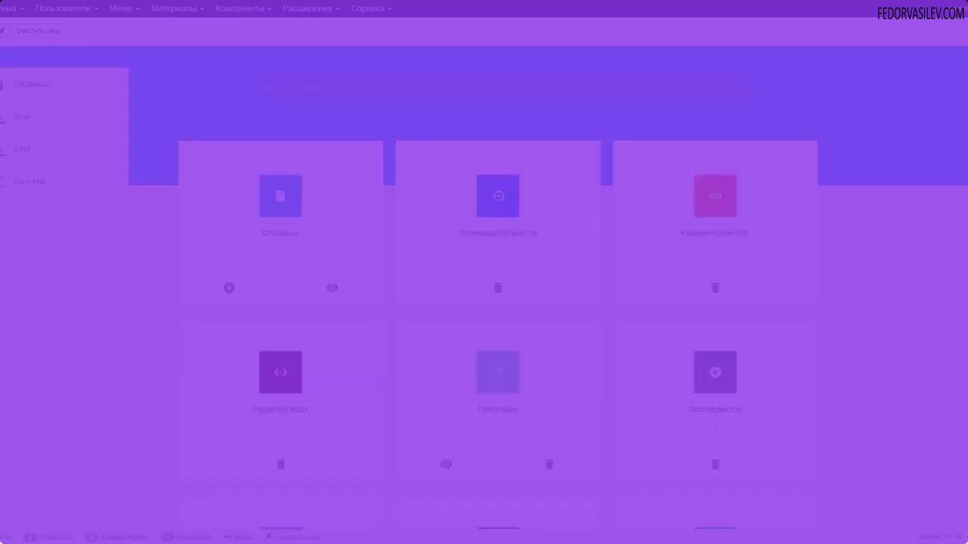
left_click(10, 183)
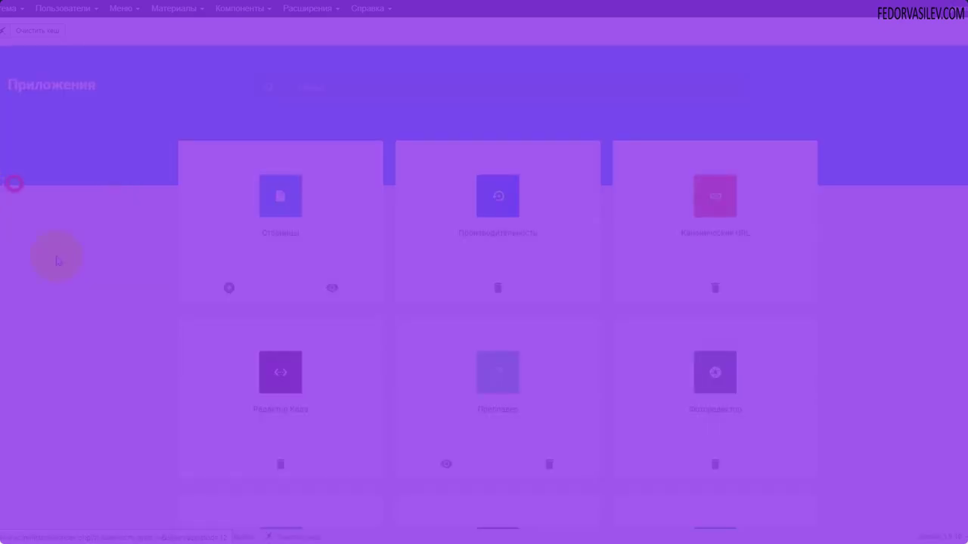
left_click(294, 325)
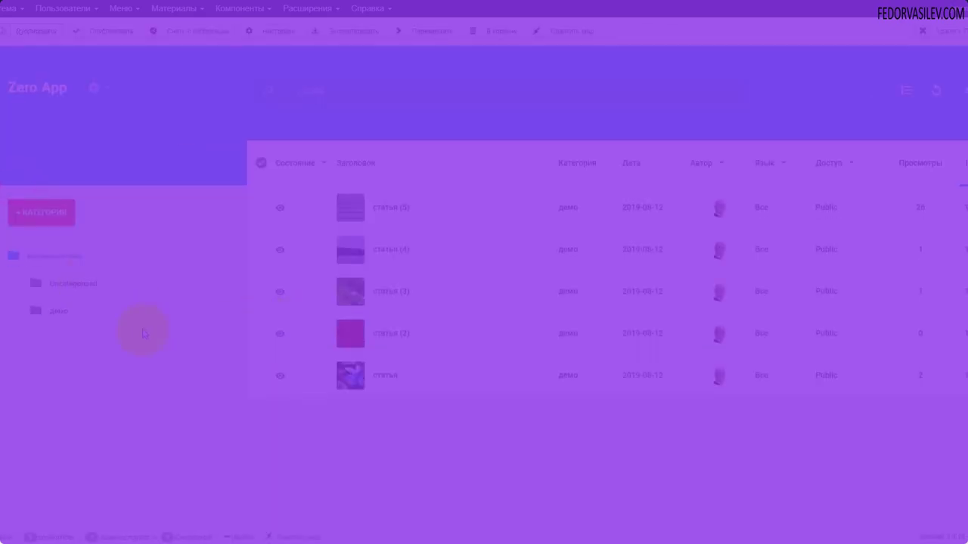
left_click(94, 88)
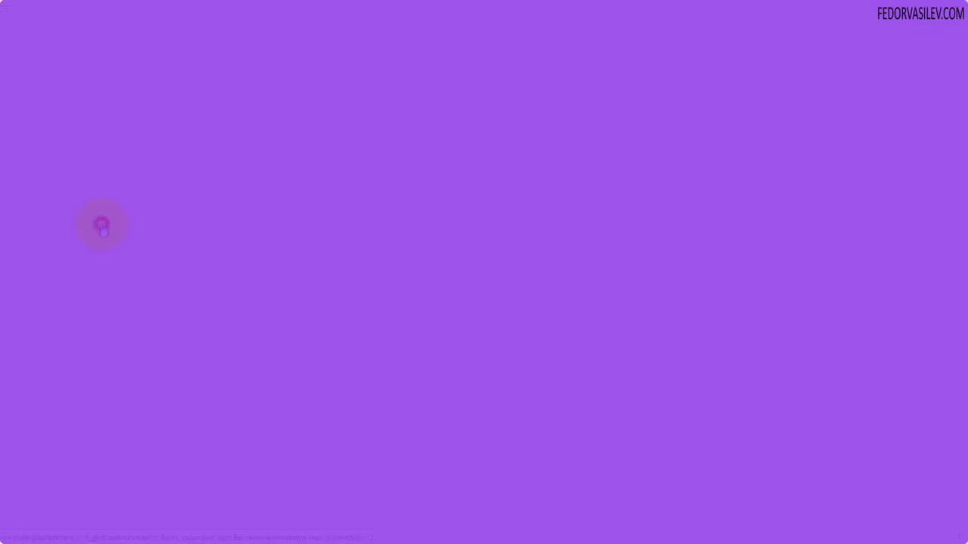